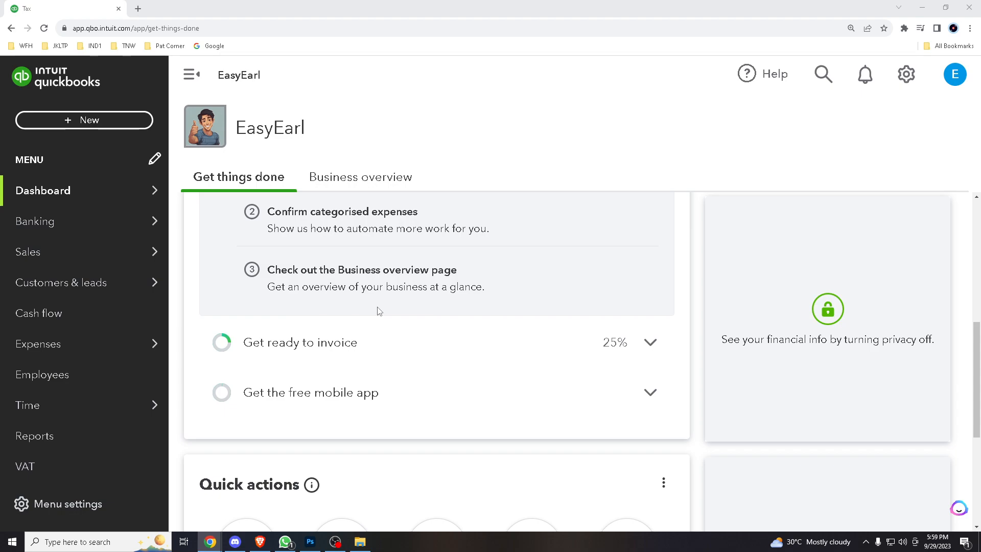
# - Scroll up and down through the QuickBooks Online page to look around
pyautogui.scroll(-2, 381, 306)
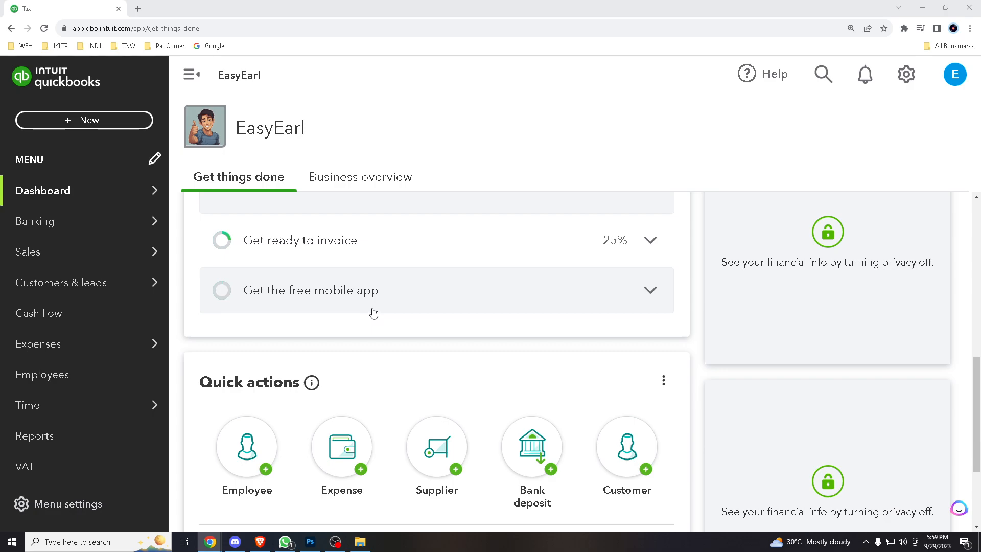
pyautogui.scroll(2, 373, 313)
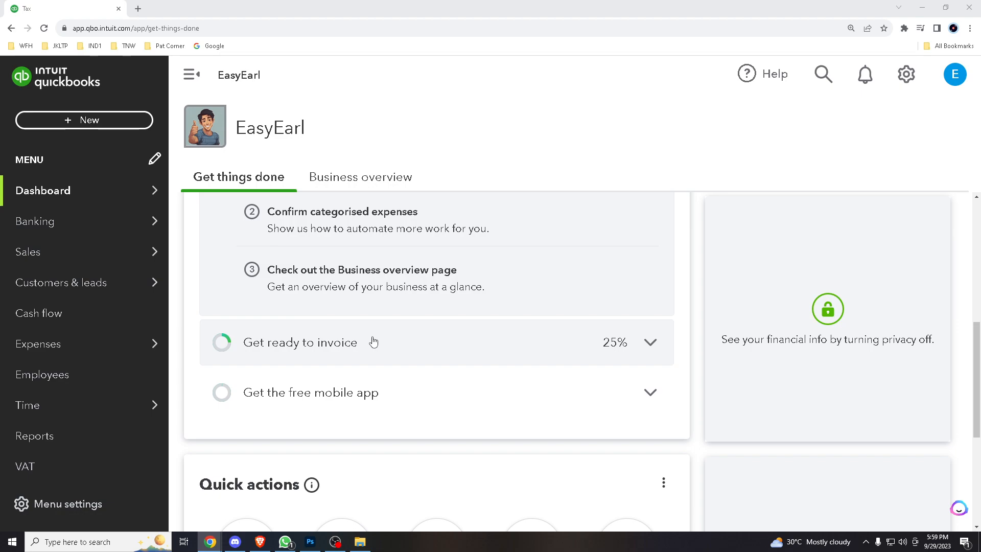
pyautogui.scroll(-2, 373, 342)
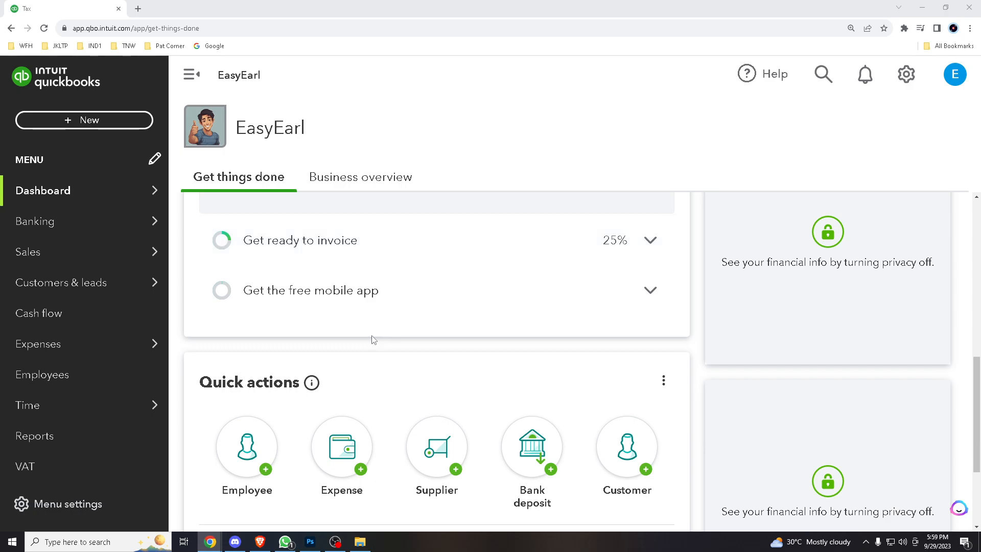
pyautogui.scroll(-3, 374, 340)
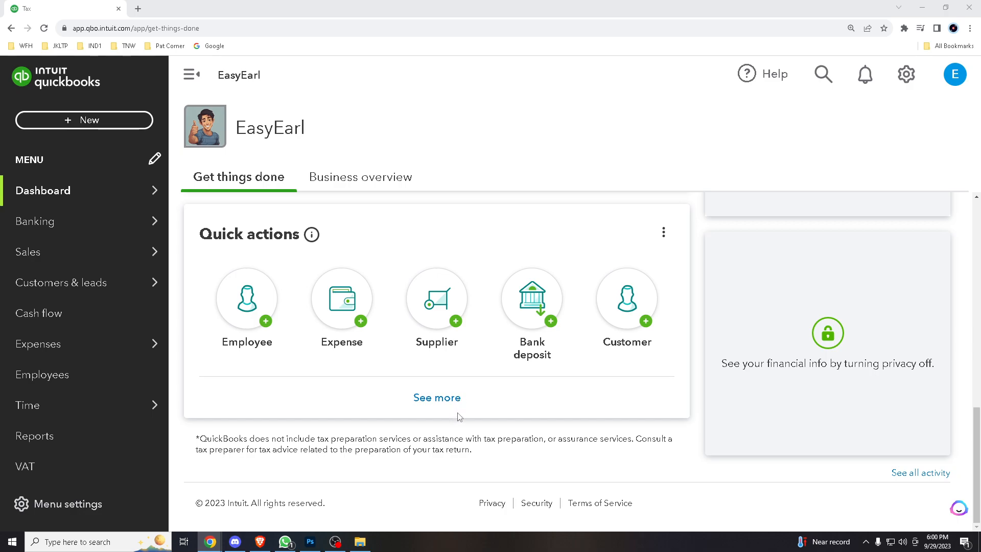
pyautogui.scroll(7, 445, 425)
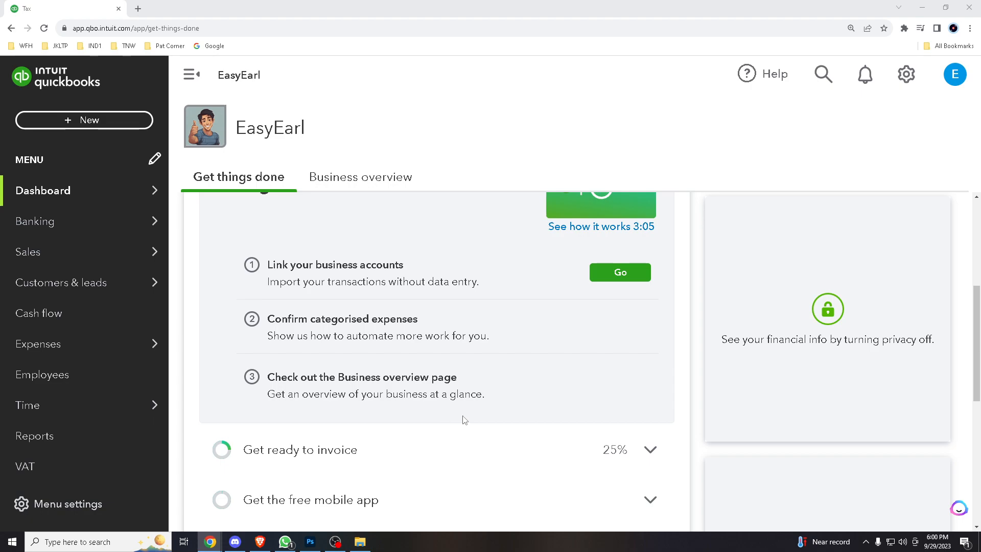
pyautogui.scroll(1, 465, 420)
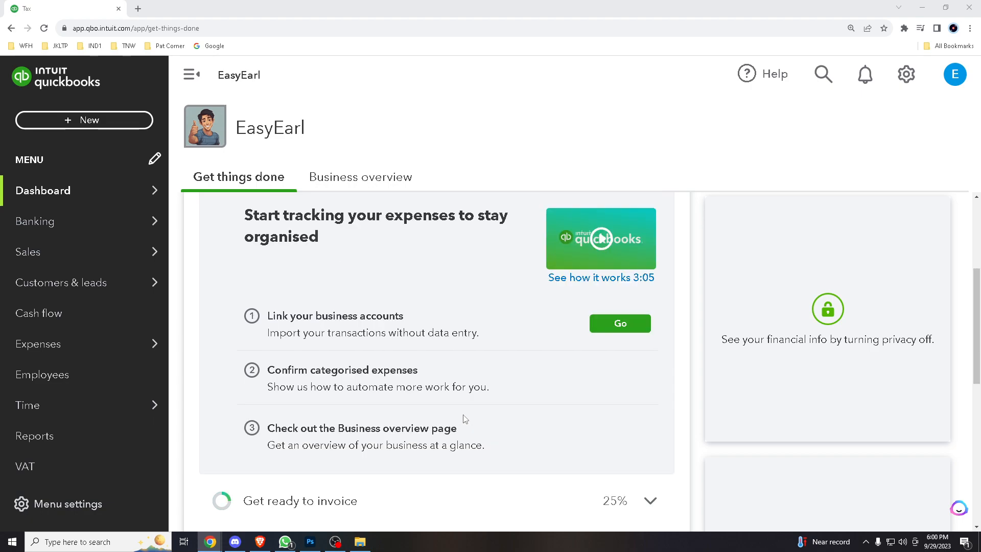
pyautogui.moveTo(442, 415)
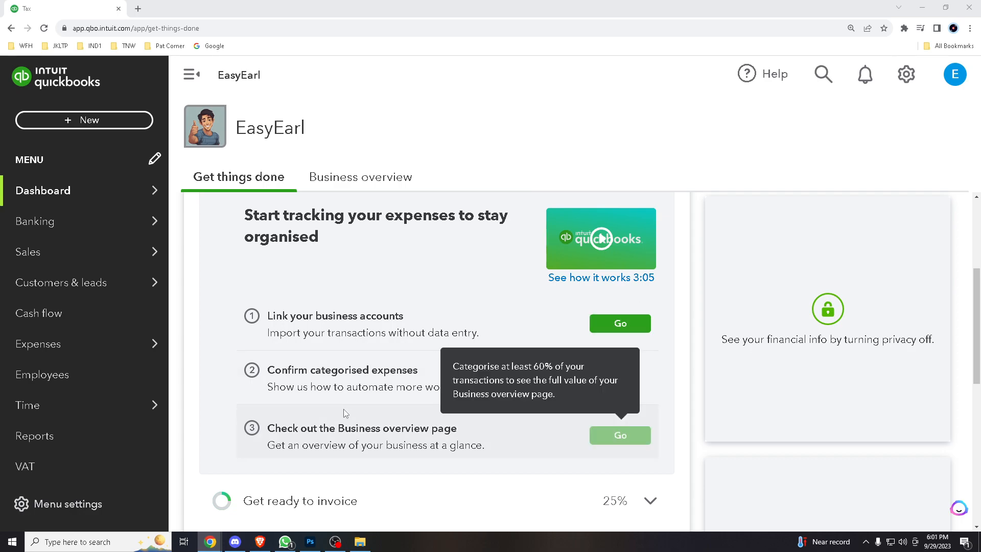
pyautogui.scroll(-2, 348, 413)
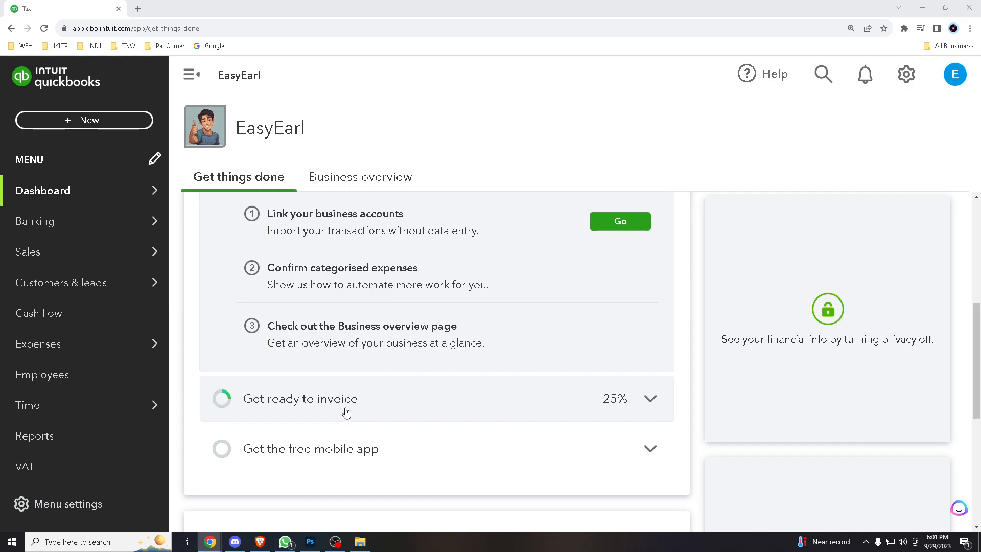
pyautogui.scroll(6, 450, 401)
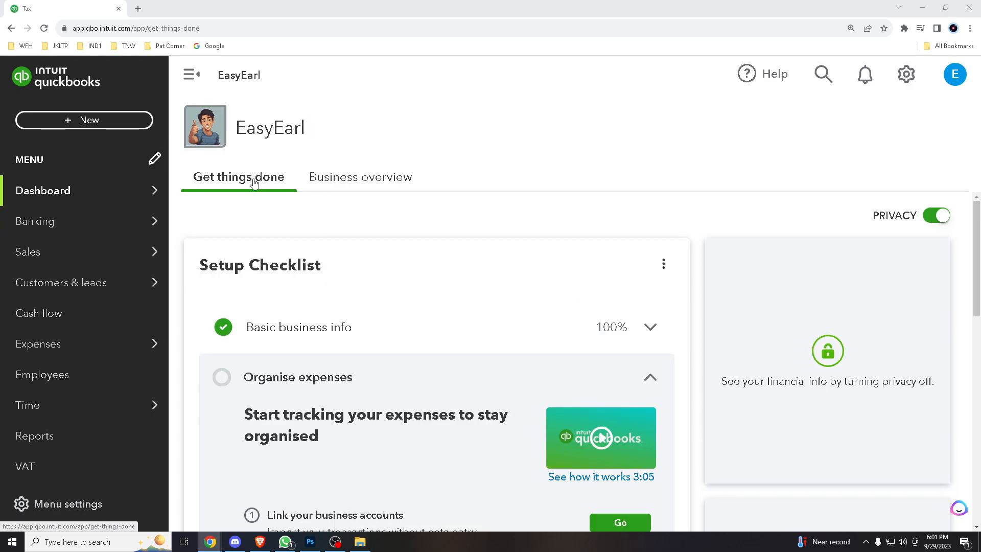
pyautogui.moveTo(139, 251)
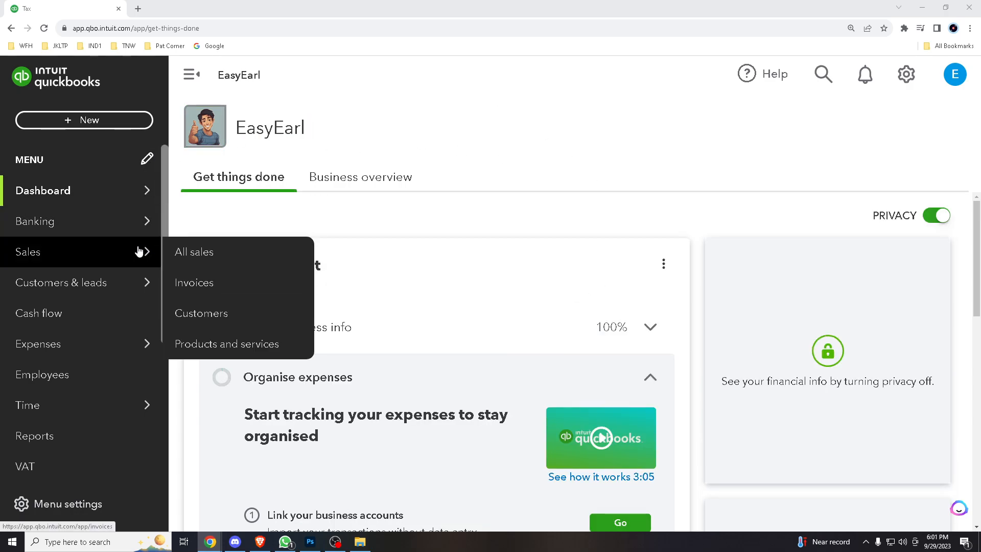
# - Search for 'Credit Memo' and create a new credit note, no.1003
pyautogui.click(821, 76)
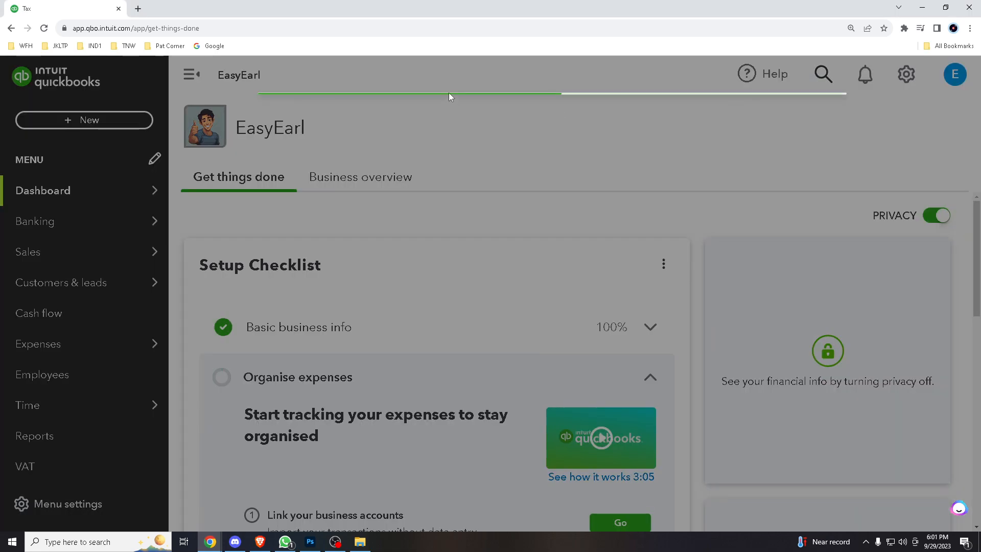
pyautogui.write('Crd')
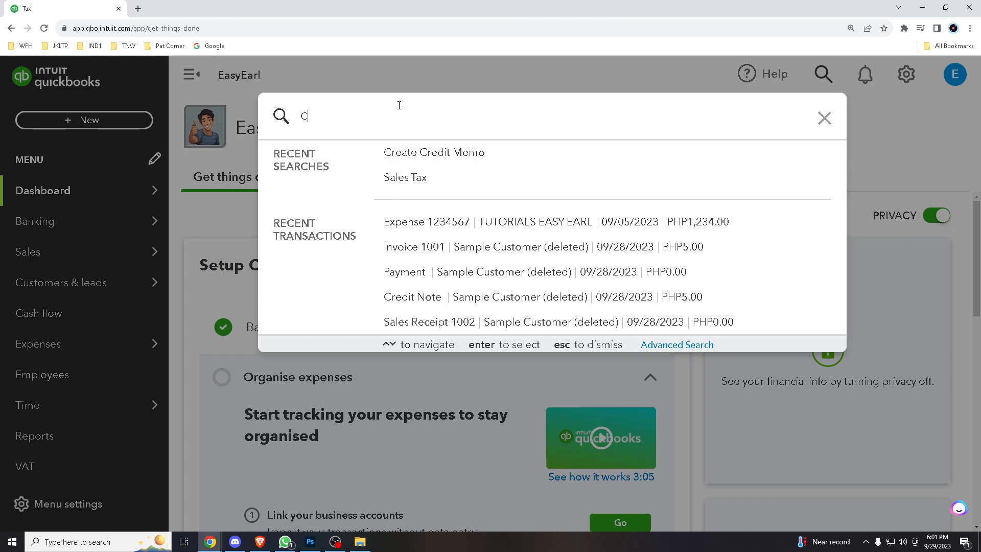
pyautogui.press('BackSpace')
pyautogui.press('BackSpace')
pyautogui.write('red')
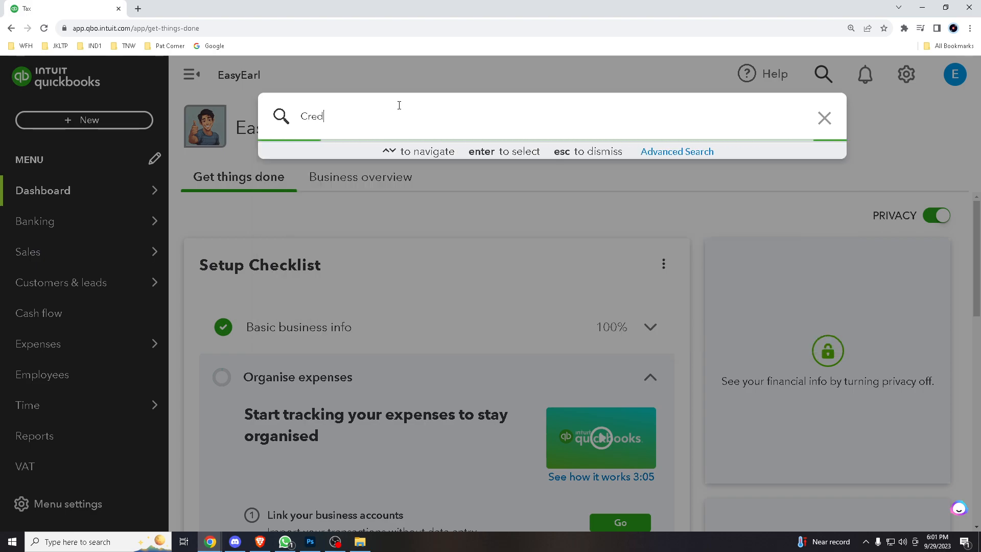
pyautogui.write('it Memo')
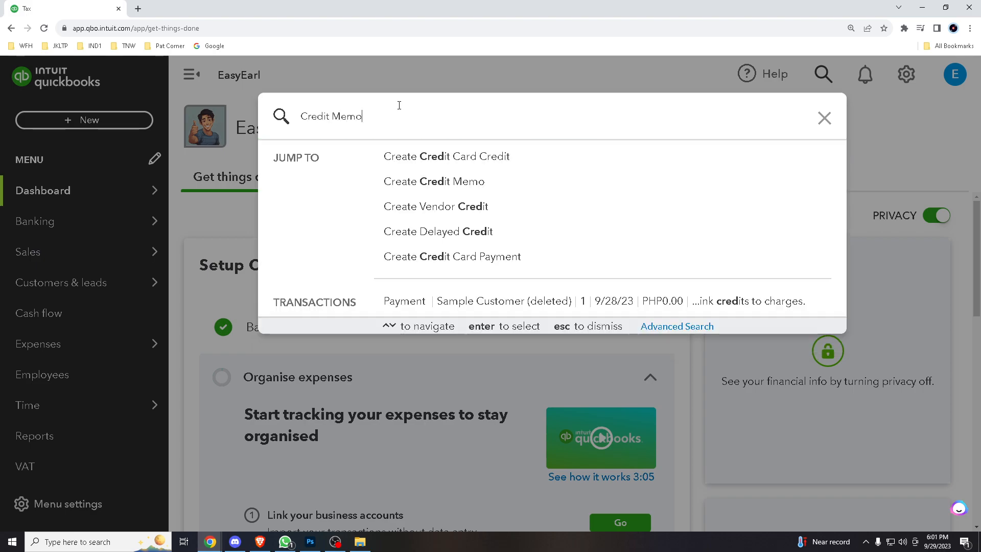
pyautogui.click(411, 169)
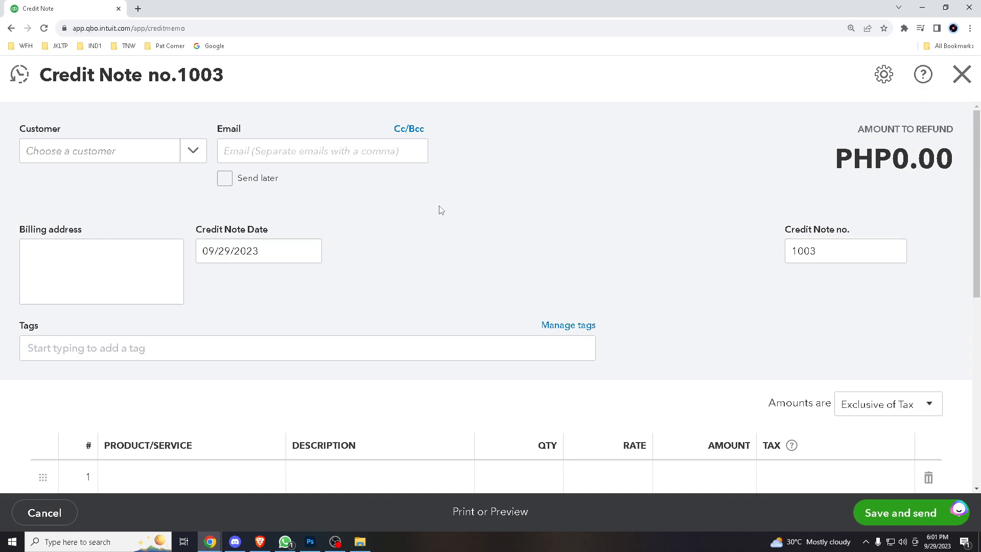
# - Start adding a new customer from the credit note's Customer dropdown
pyautogui.click(193, 150)
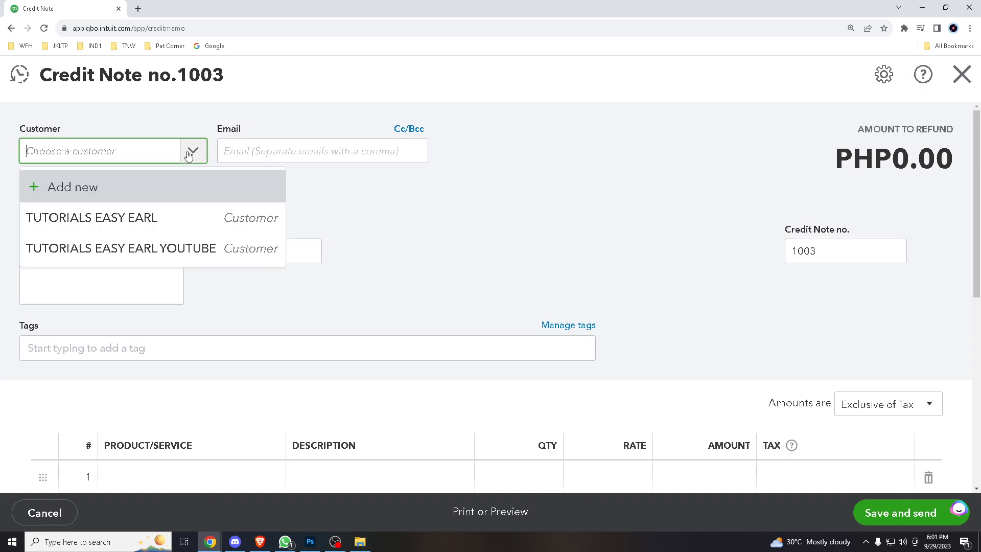
pyautogui.click(146, 188)
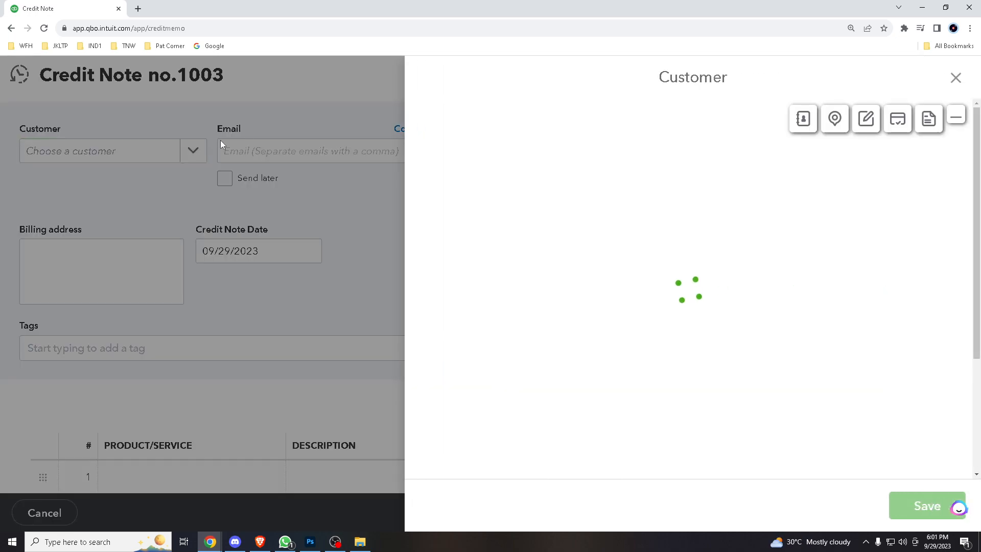
pyautogui.click(550, 198)
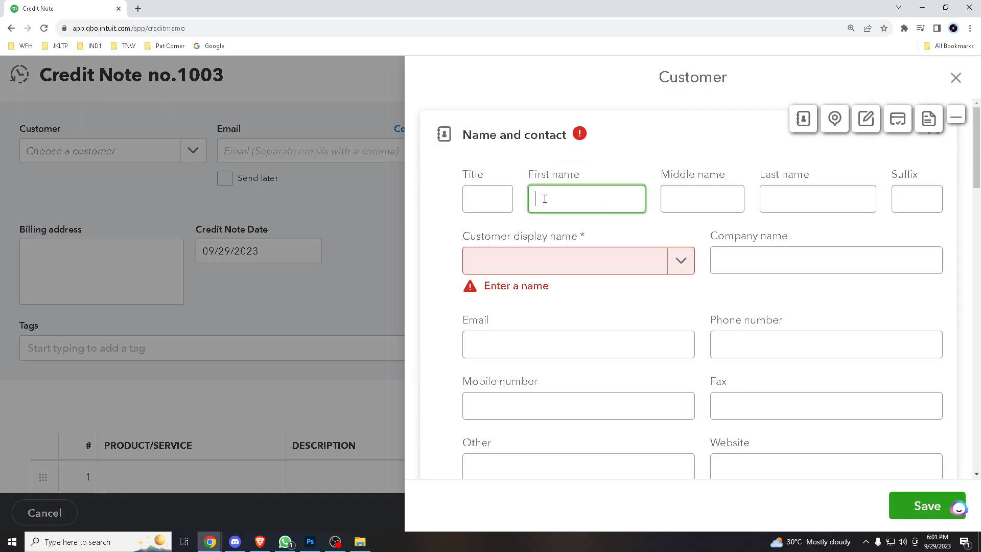
# - Name the new customer: title 'Tutorial', first 'QBO', middle 'MEMO', last 'CREDIT'
pyautogui.click(490, 200)
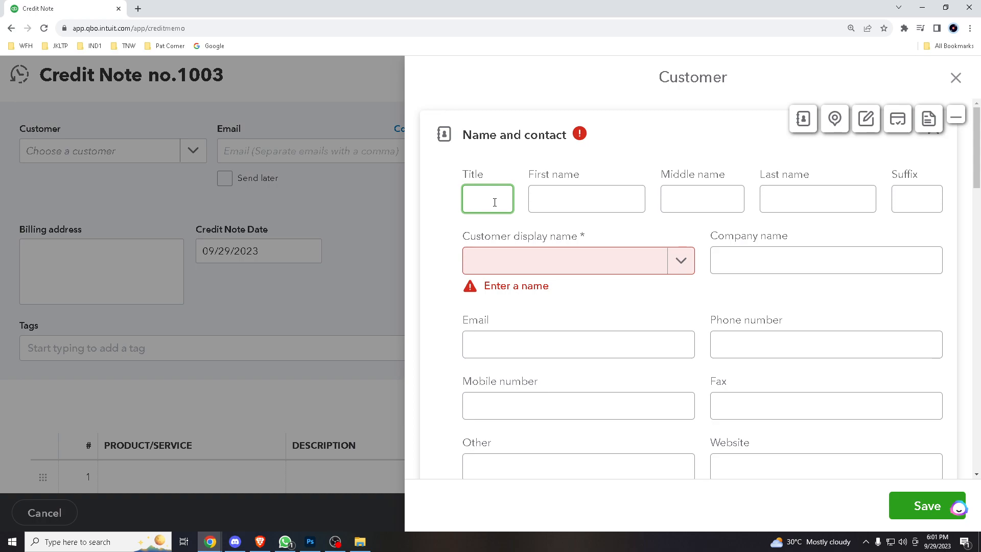
pyautogui.write('YOu')
pyautogui.press('BackSpace')
pyautogui.press('BackSpace')
pyautogui.press('BackSpace')
pyautogui.write('TOu')
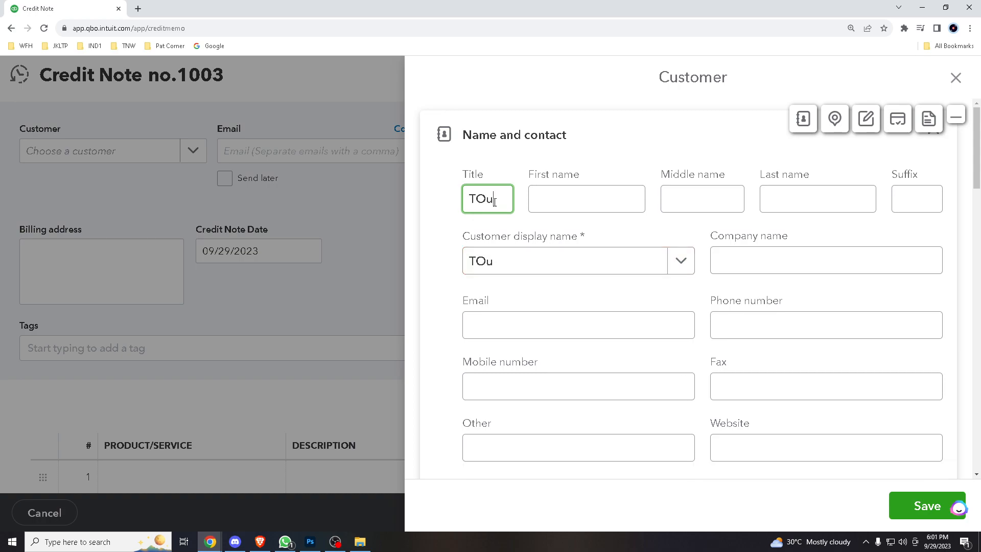
pyautogui.press('BackSpace')
pyautogui.press('BackSpace')
pyautogui.write('o')
pyautogui.press('BackSpace')
pyautogui.write('utoriaal')
pyautogui.press('BackSpace')
pyautogui.press('BackSpace')
pyautogui.write('l')
pyautogui.press('Tab')
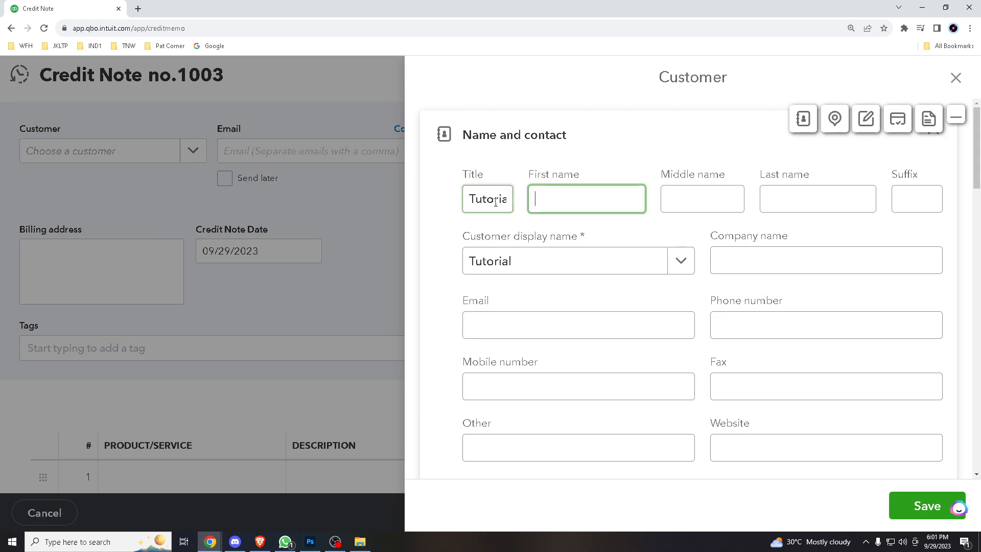
pyautogui.write('QBO')
pyautogui.press('Tab')
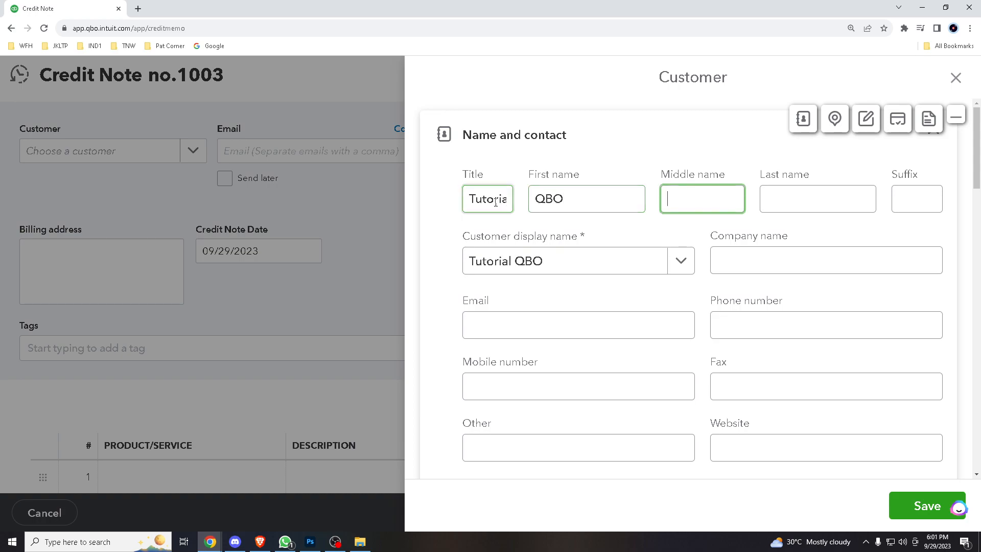
pyautogui.write('MEMO')
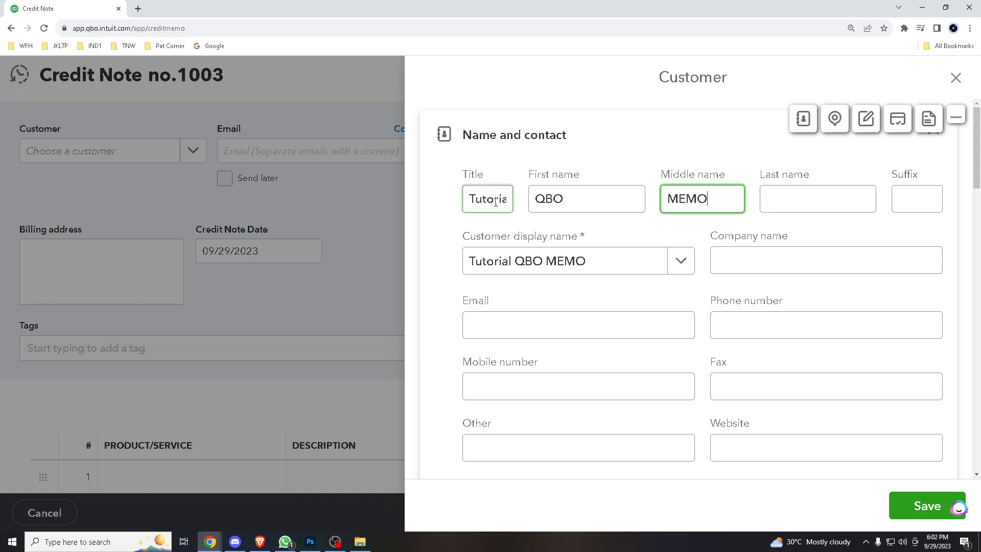
pyautogui.click(843, 202)
pyautogui.write('CREDIT')
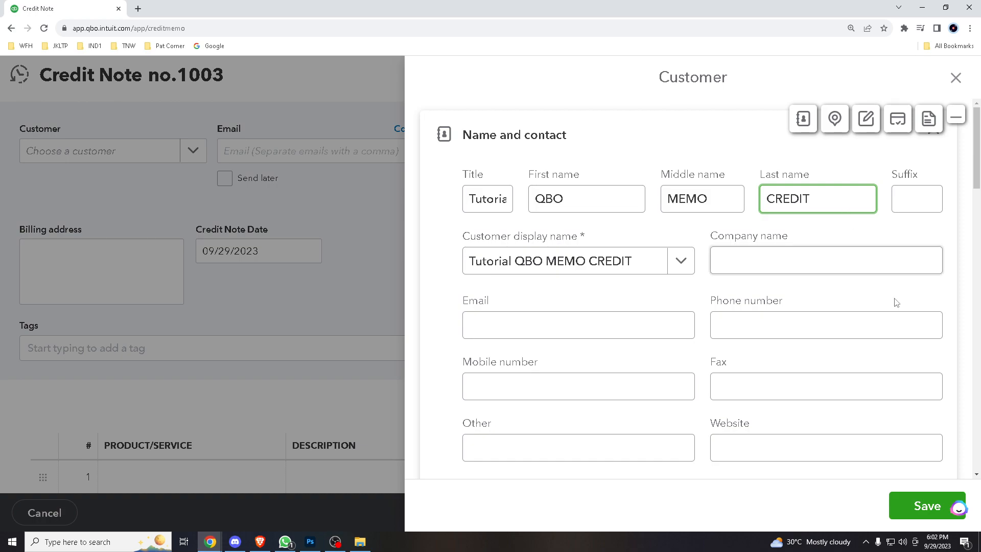
# - Enter the new customer's email address
pyautogui.click(621, 328)
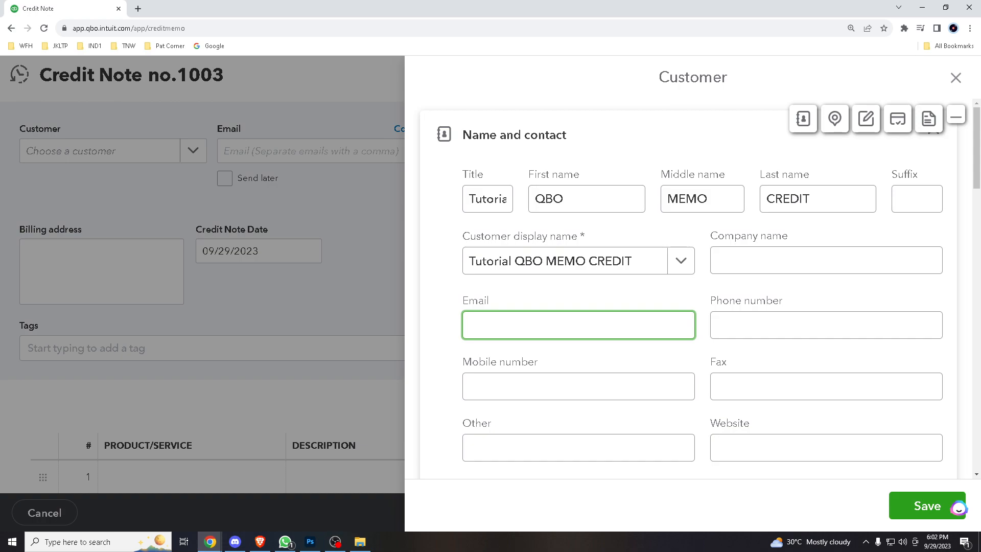
pyautogui.hotkey('alt', 'Tab')
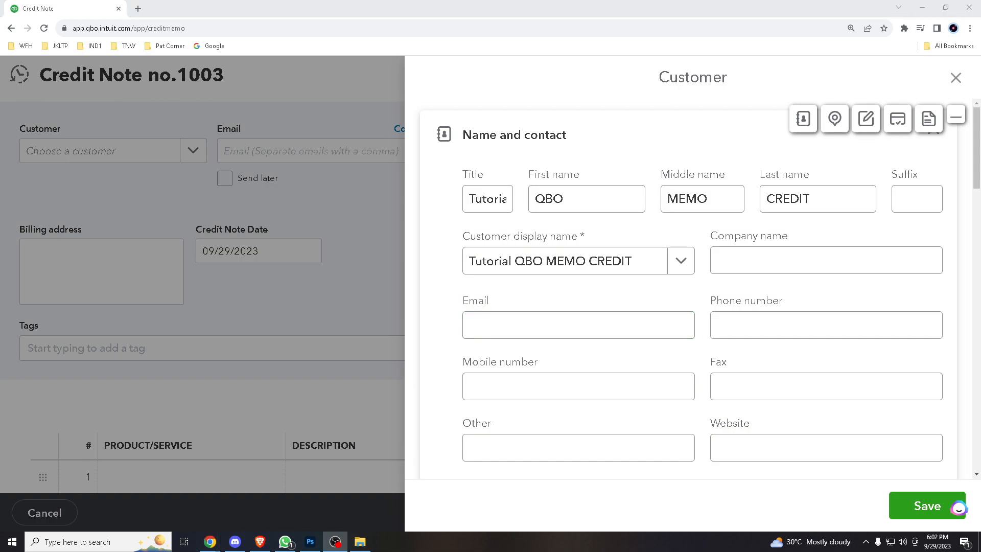
pyautogui.click(726, 258)
pyautogui.click(603, 328)
pyautogui.write('tg')
pyautogui.hotkey('ctrl', 'a')
pyautogui.press('BackSpace')
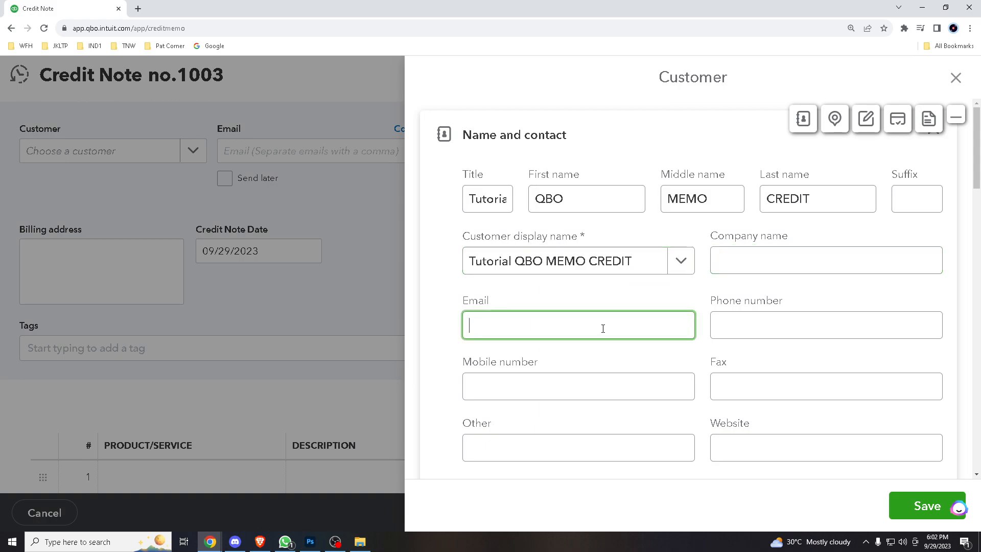
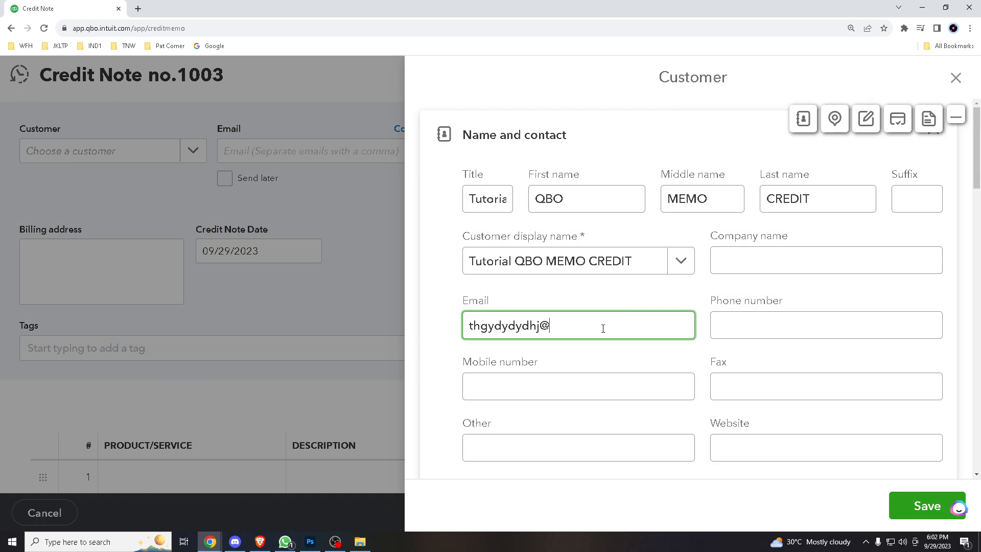
# - Fill in the customer's phone number, company name and mobile number
pyautogui.click(741, 323)
pyautogui.write('fffff')
pyautogui.press('BackSpace')
pyautogui.press('BackSpace')
pyautogui.press('BackSpace')
pyautogui.press('BackSpace')
pyautogui.write('45346346346346364643')
pyautogui.click(756, 262)
pyautogui.write('4534545gffdgfdgfd')
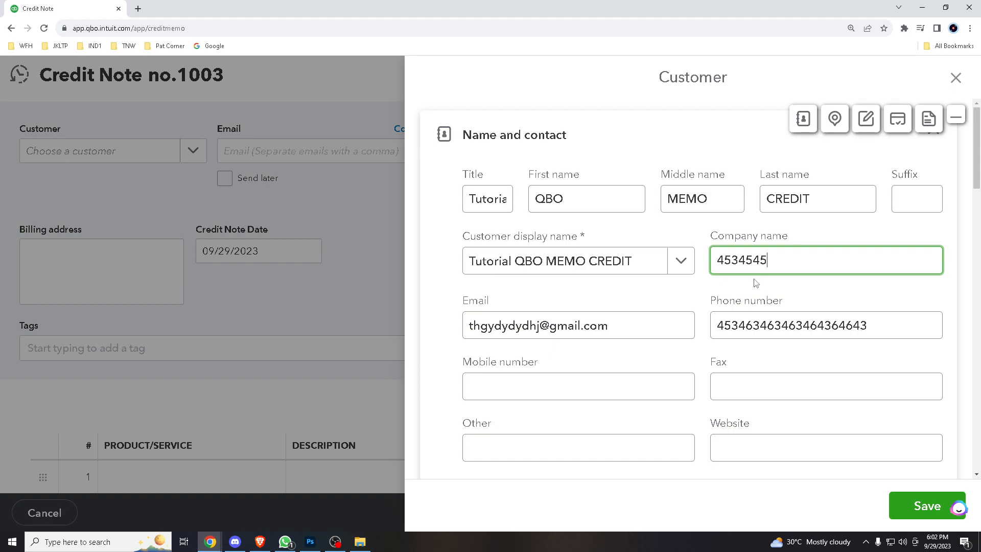
pyautogui.click(583, 384)
pyautogui.write('89996789678767667')
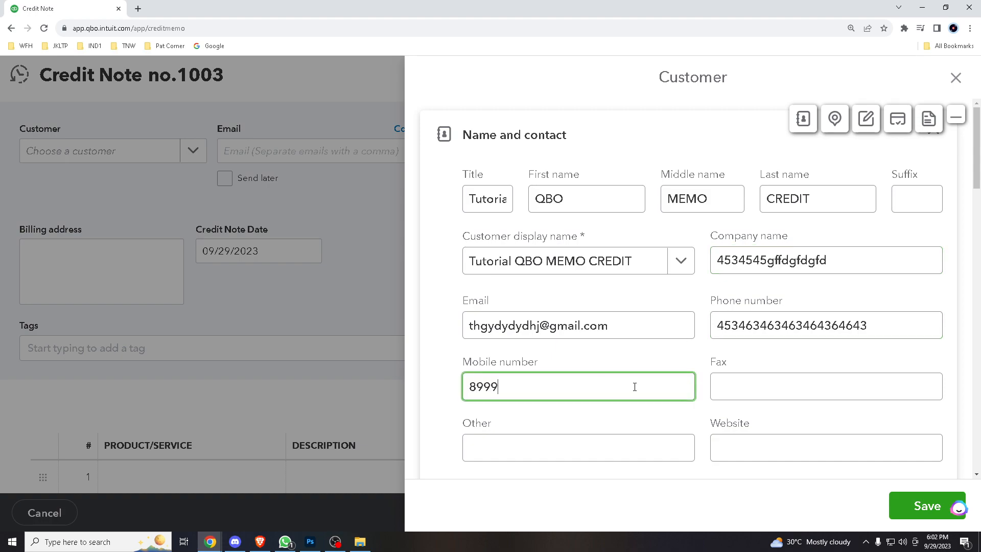
pyautogui.scroll(-3, 763, 394)
pyautogui.write('976')
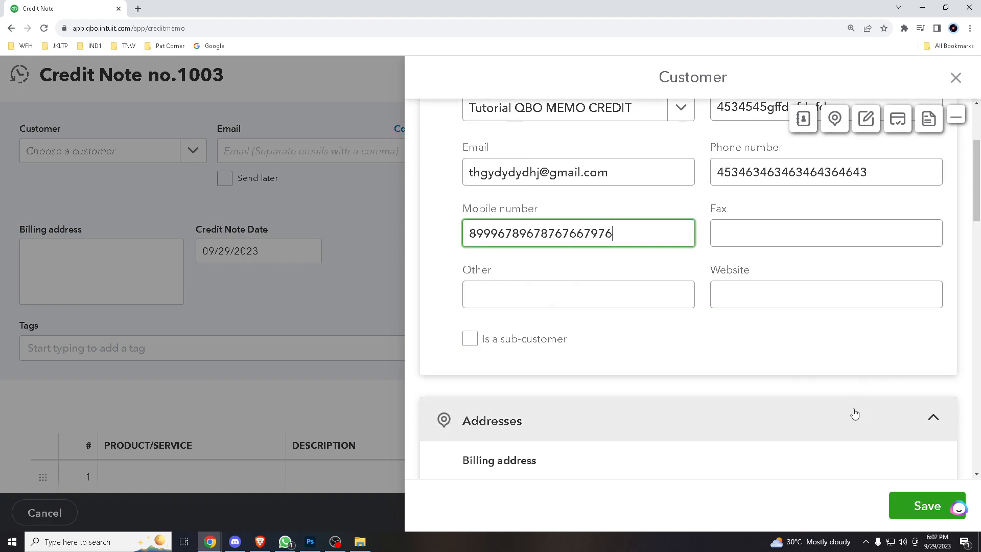
pyautogui.scroll(-1, 855, 403)
pyautogui.scroll(2, 919, 479)
# - Save the new customer, then try a Custom date filter for linkable invoices and dismiss it
pyautogui.click(935, 506)
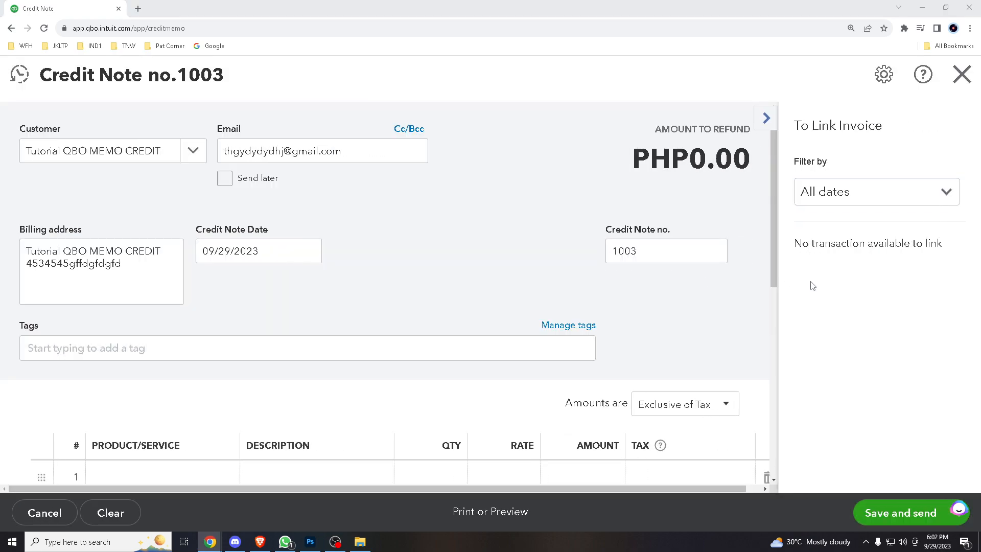
pyautogui.click(901, 197)
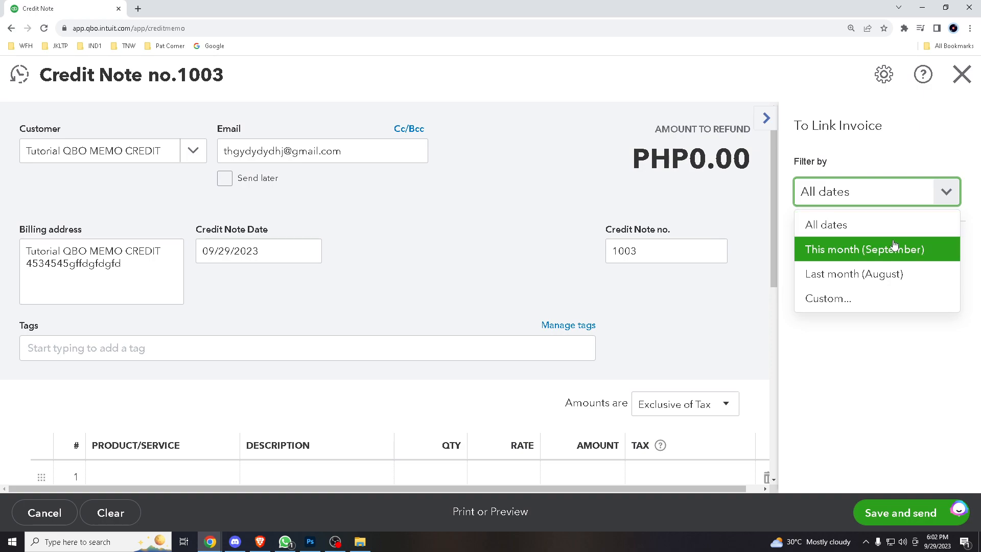
pyautogui.click(845, 299)
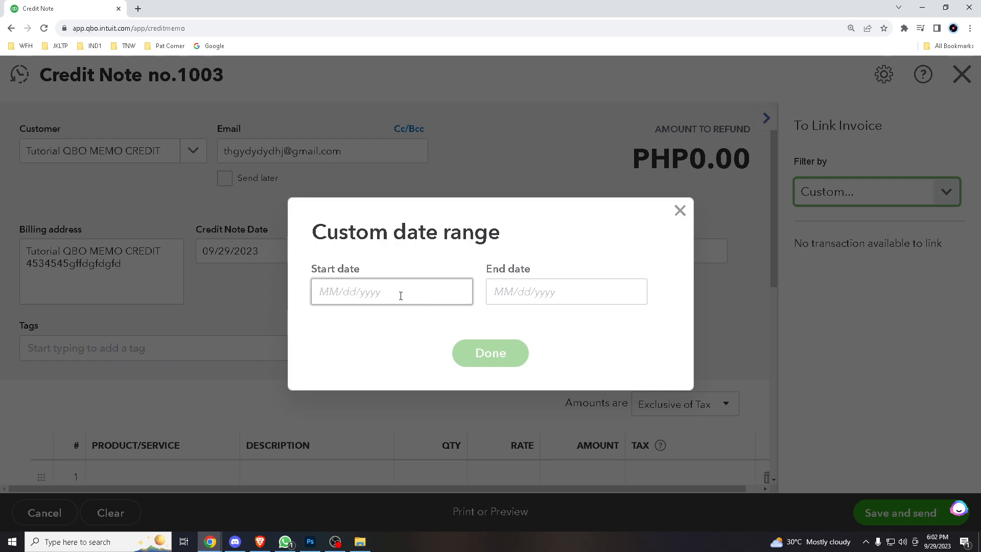
pyautogui.click(690, 215)
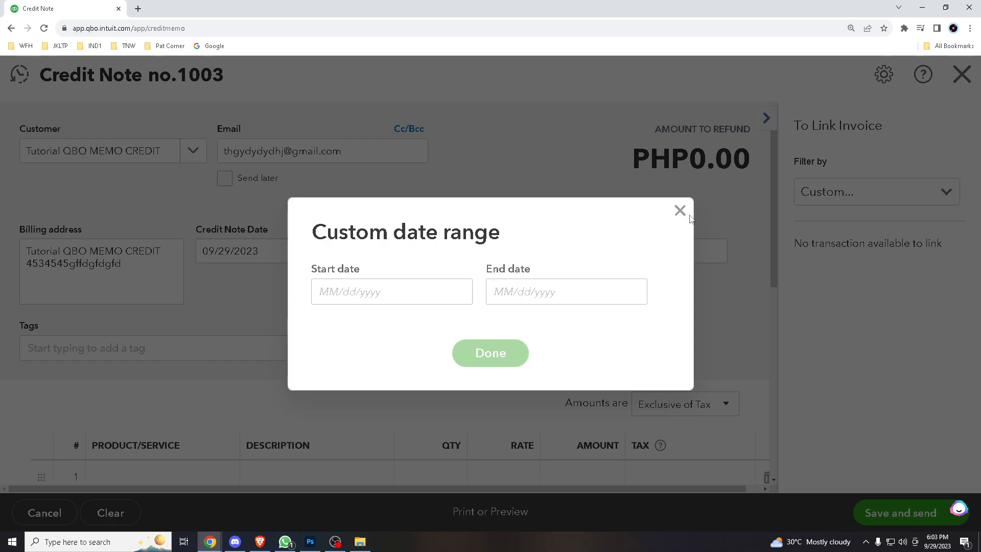
pyautogui.click(681, 212)
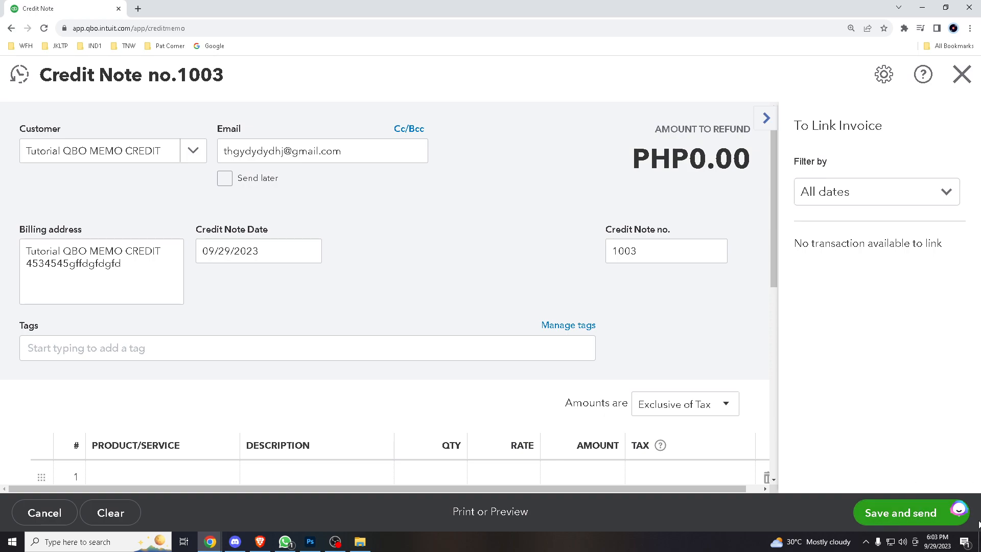
# - Attempt Save and send, which reports a line item is required
pyautogui.click(875, 519)
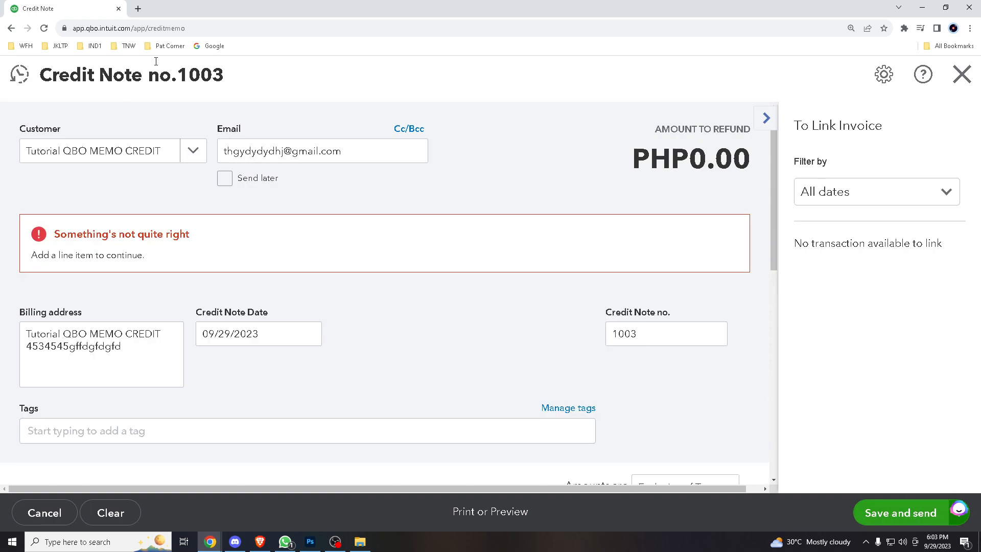
pyautogui.scroll(-6, 377, 333)
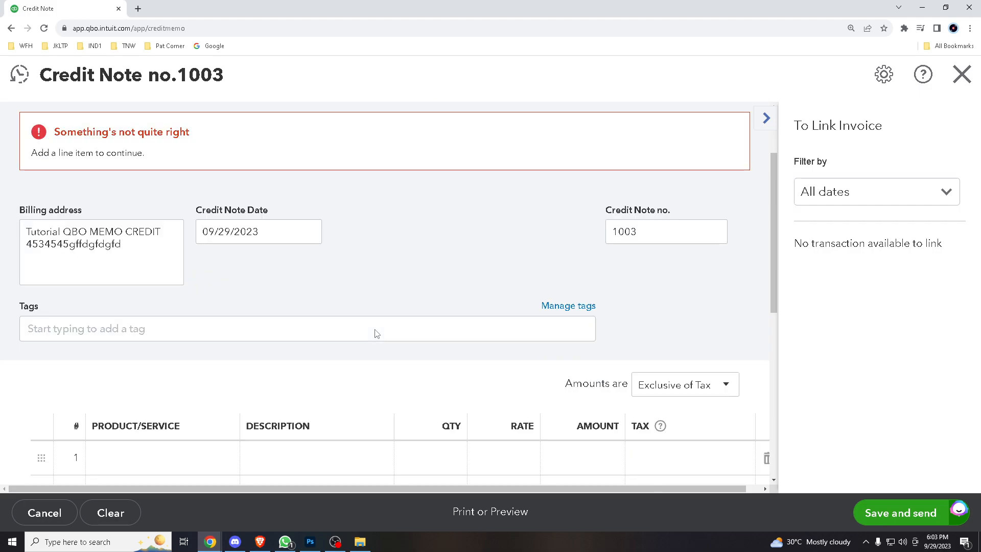
pyautogui.scroll(-2, 377, 333)
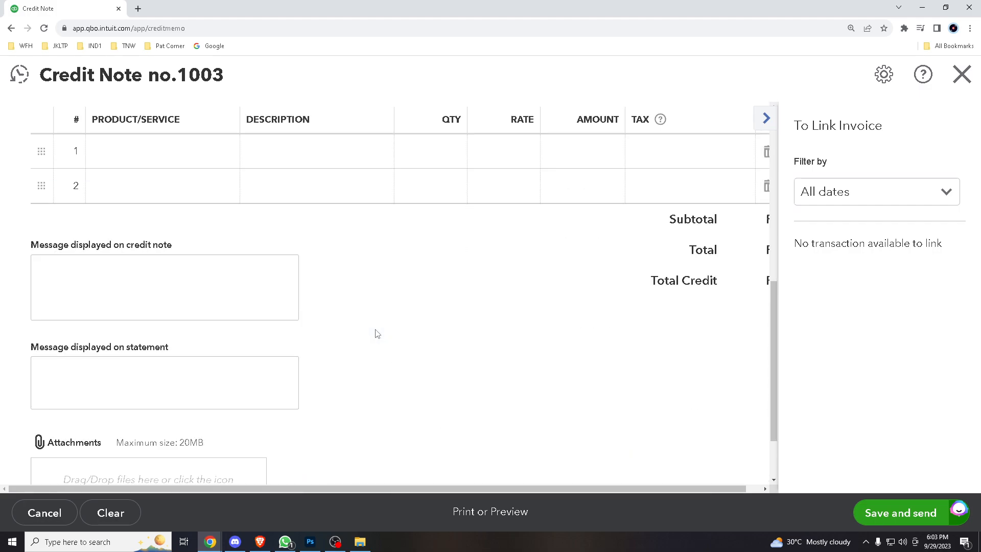
pyautogui.scroll(4, 254, 278)
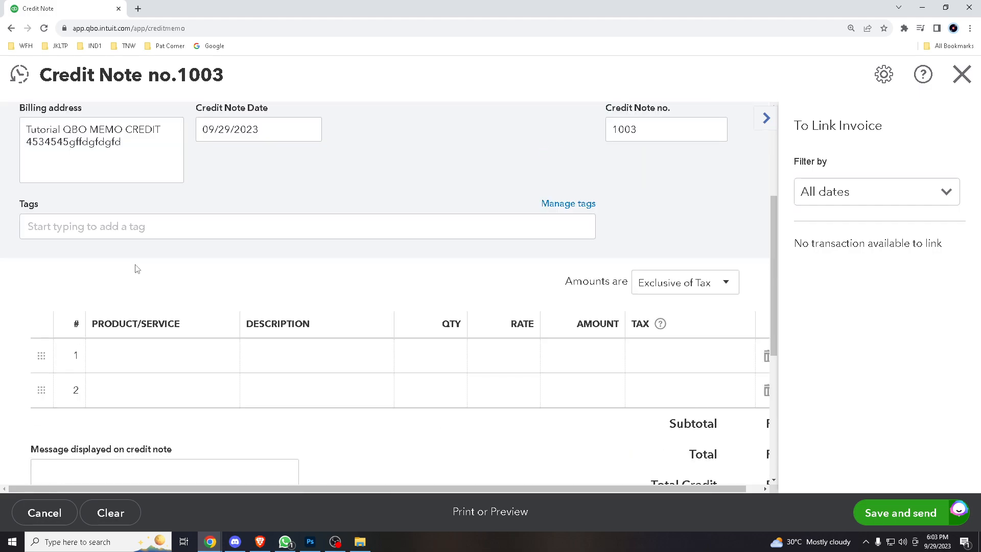
# - Inspect line 1's Product/Service list without choosing, then select the credit note message box
pyautogui.click(129, 356)
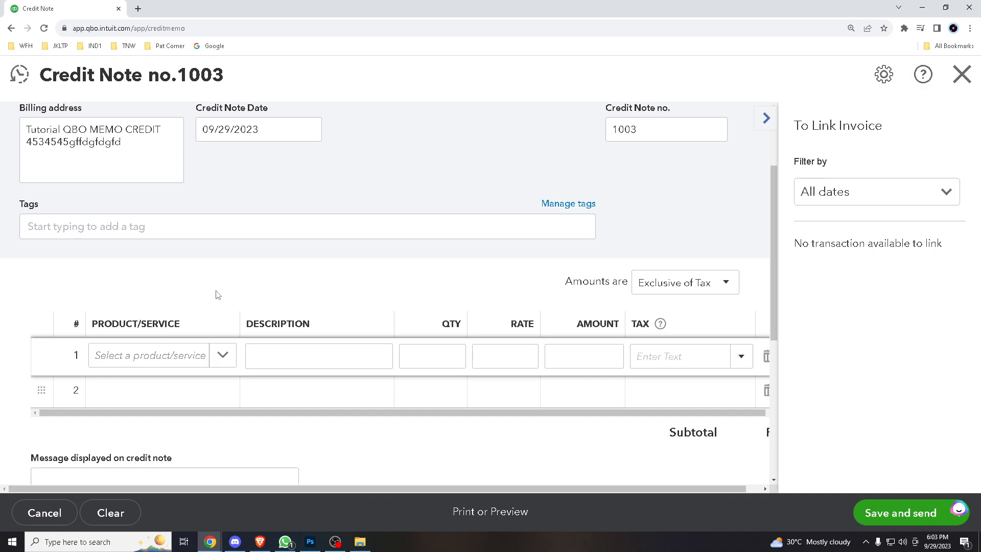
pyautogui.click(227, 358)
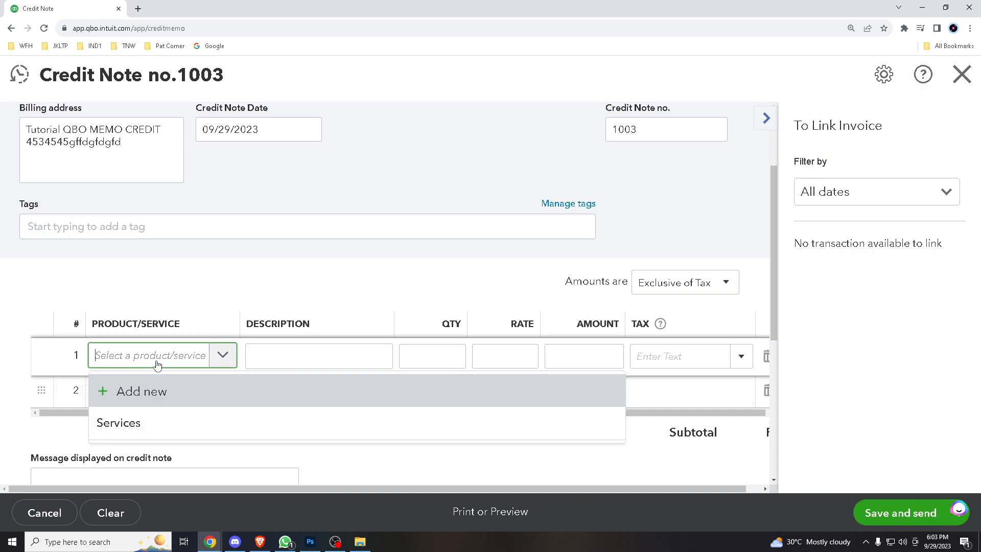
pyautogui.click(271, 289)
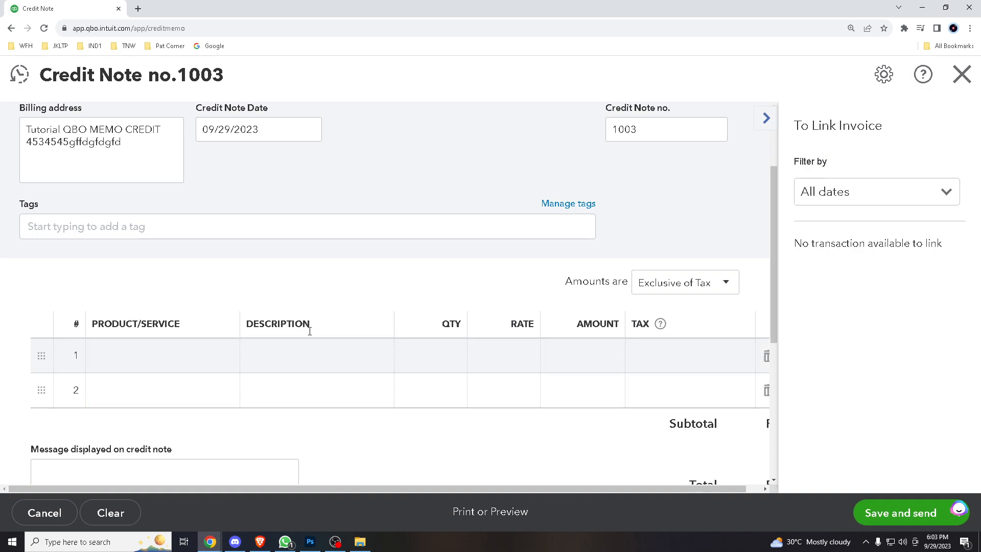
pyautogui.click(313, 365)
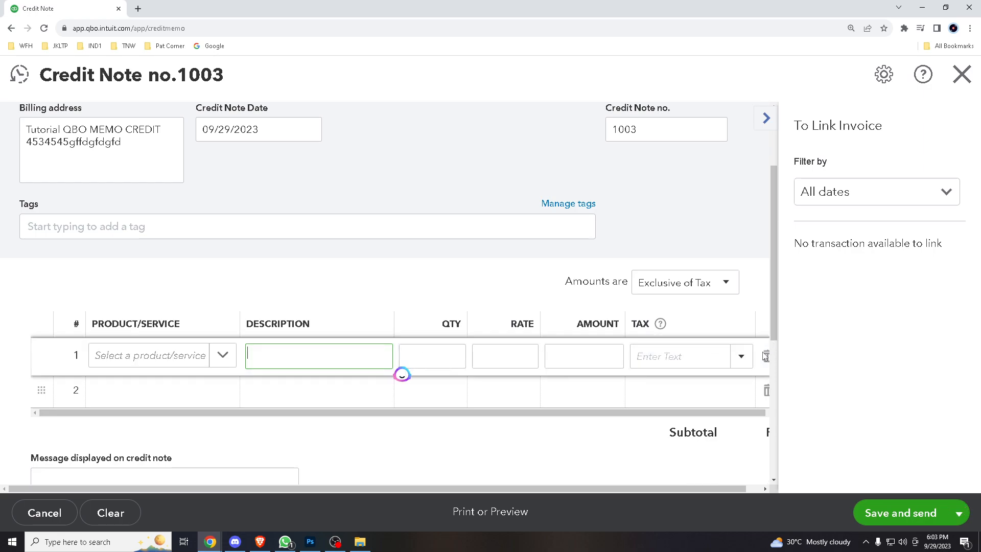
pyautogui.click(475, 412)
pyautogui.scroll(-3, 475, 412)
pyautogui.click(172, 346)
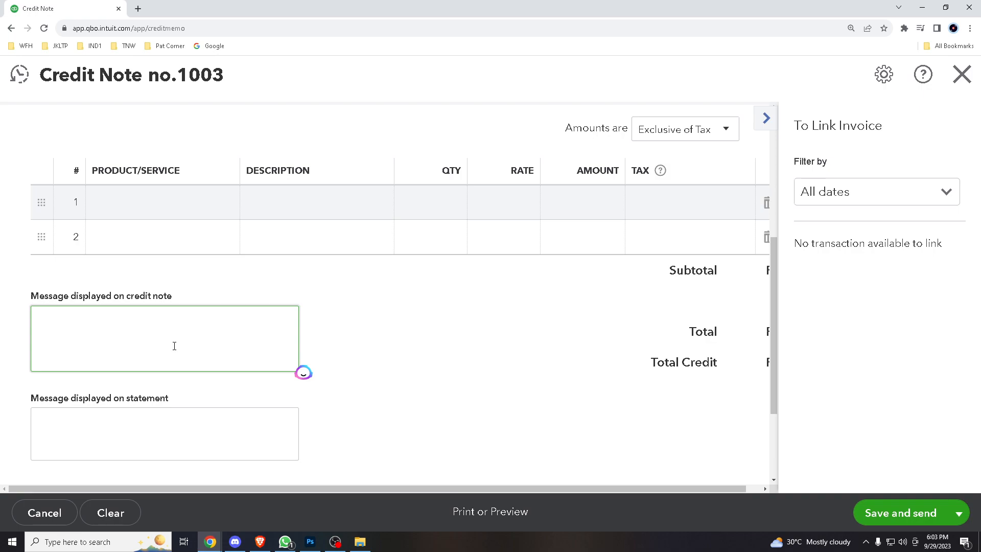
pyautogui.scroll(-3, 189, 401)
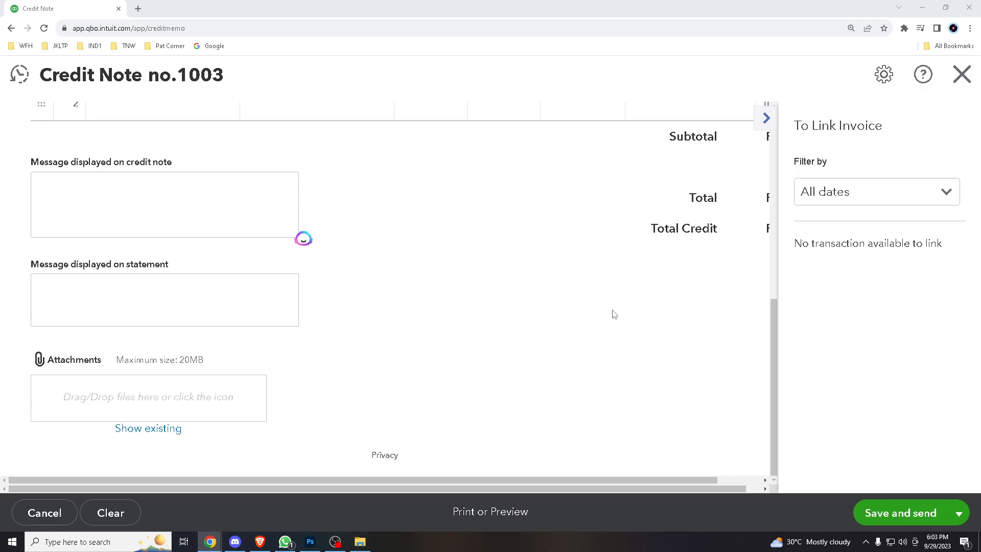
pyautogui.scroll(4, 615, 315)
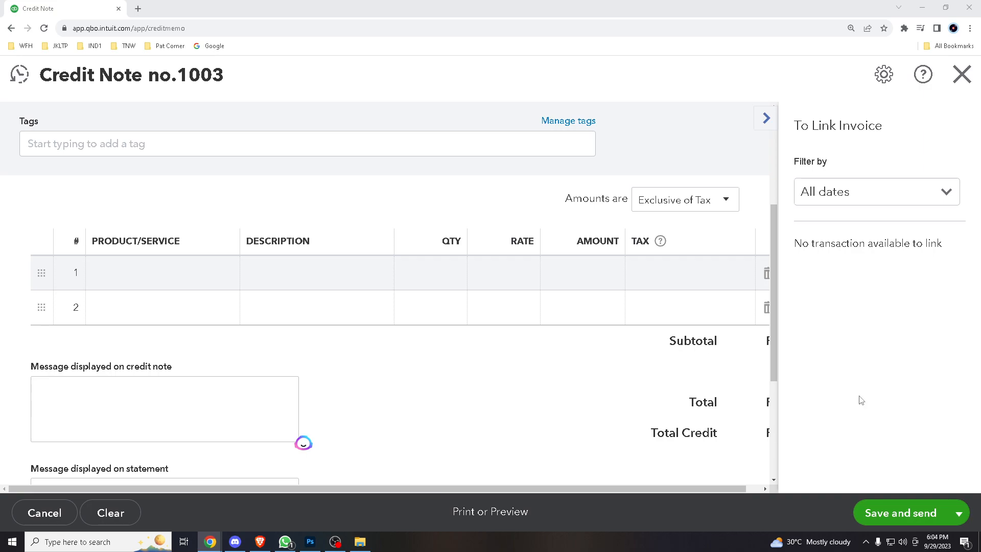
pyautogui.hotkey('alt', 'Tab')
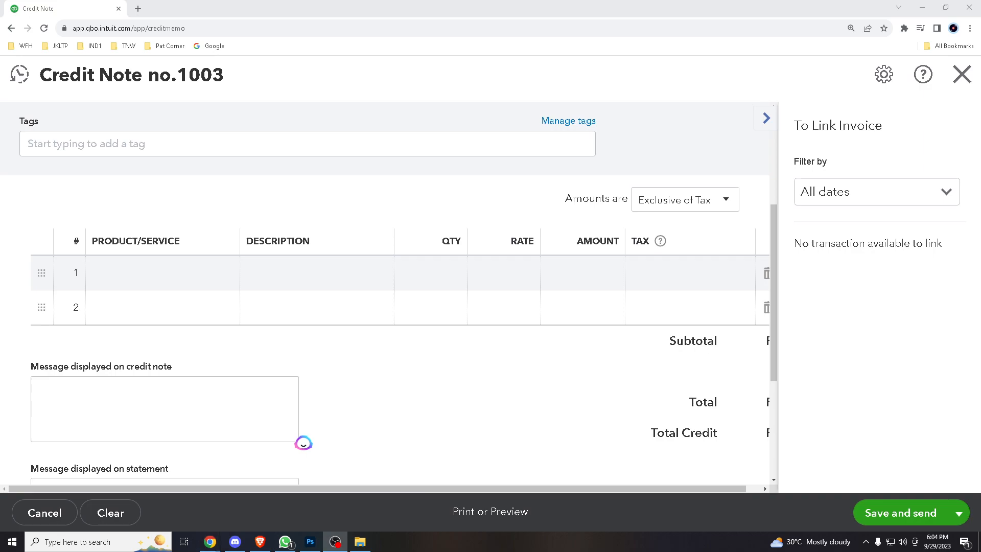